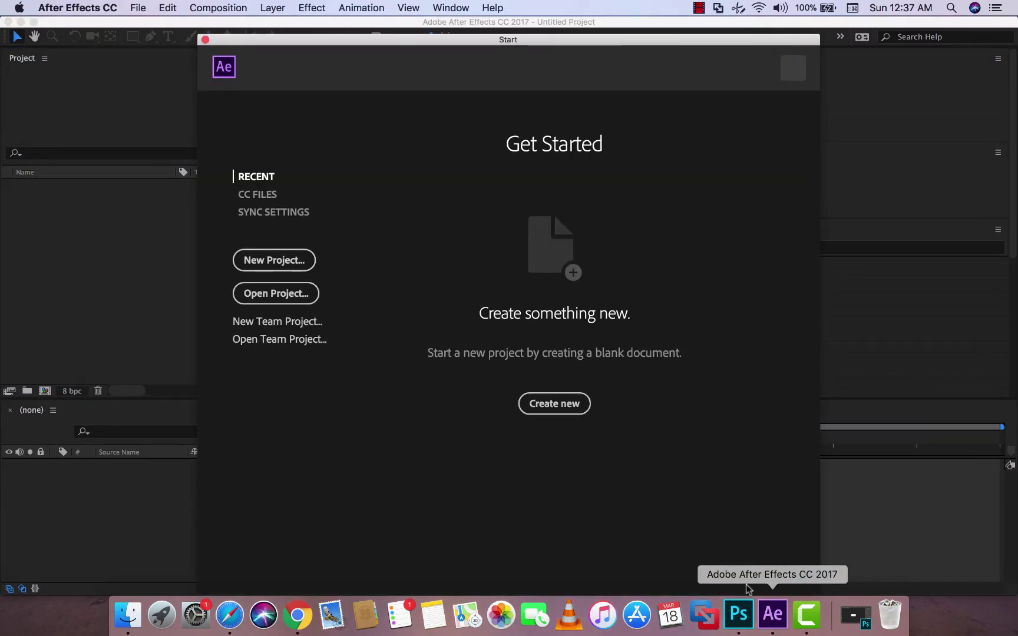
# Step: Click in the empty untitled project workspace to start a new blank project
pyautogui.click(560, 406)
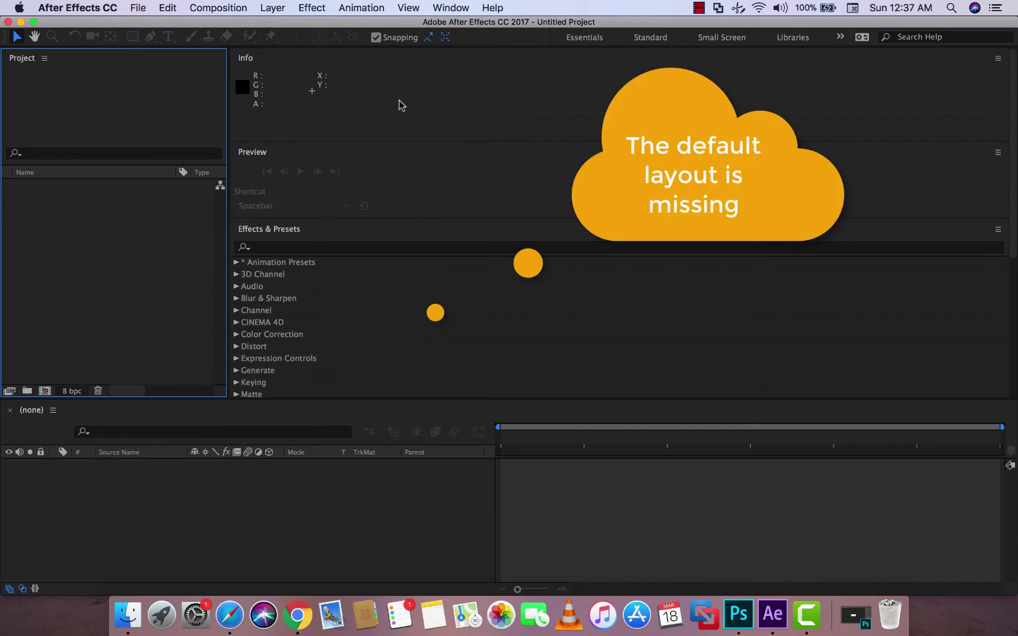
# Step: Show the Window > Workspace options with Reset "Effects" to Saved Layout highlighted
pyautogui.click(451, 7)
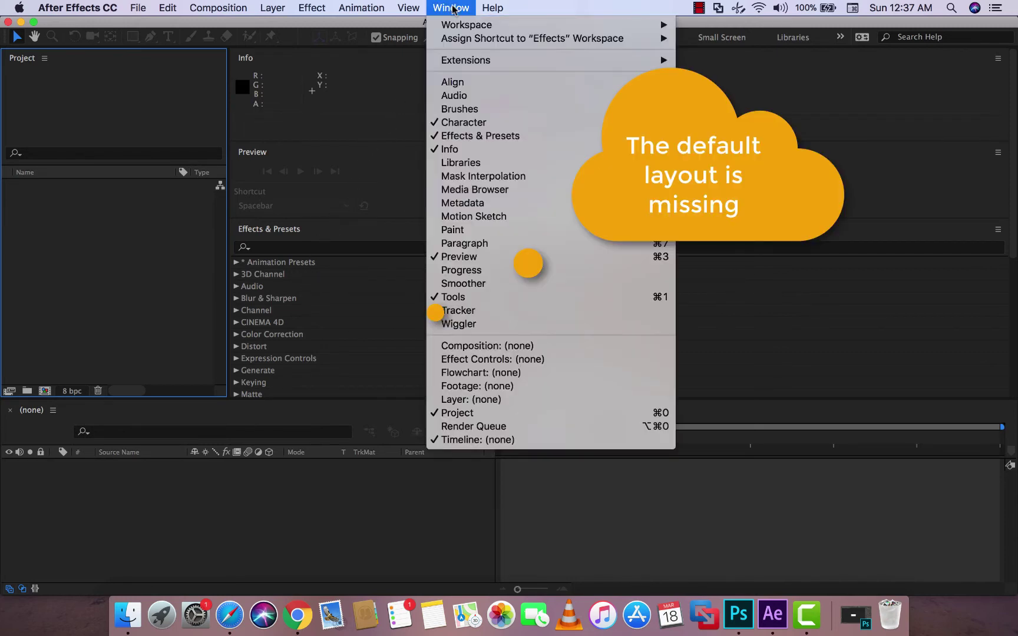
pyautogui.click(452, 8)
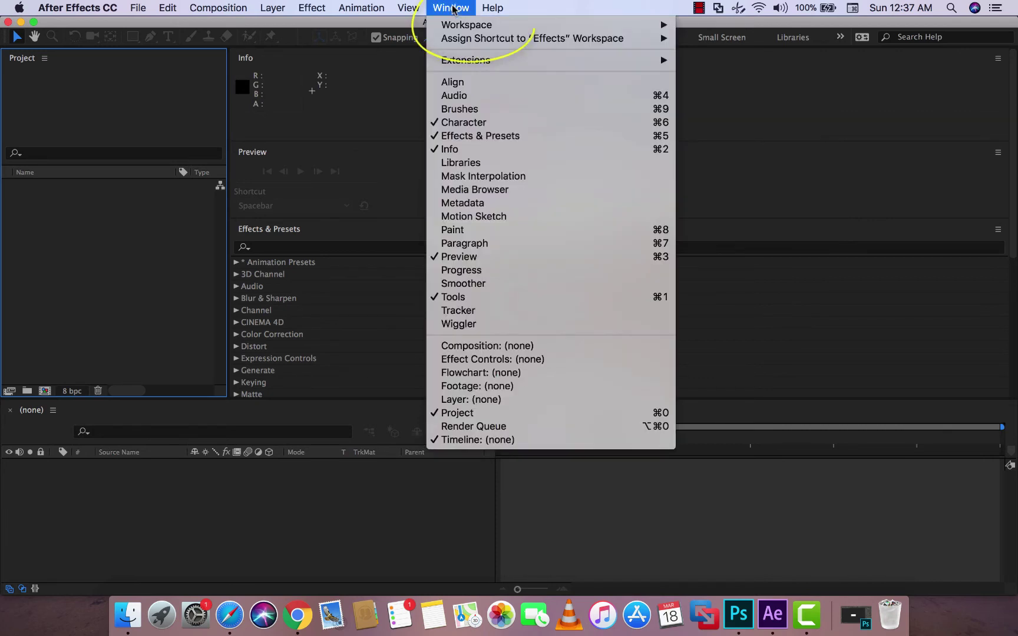
pyautogui.moveTo(467, 25)
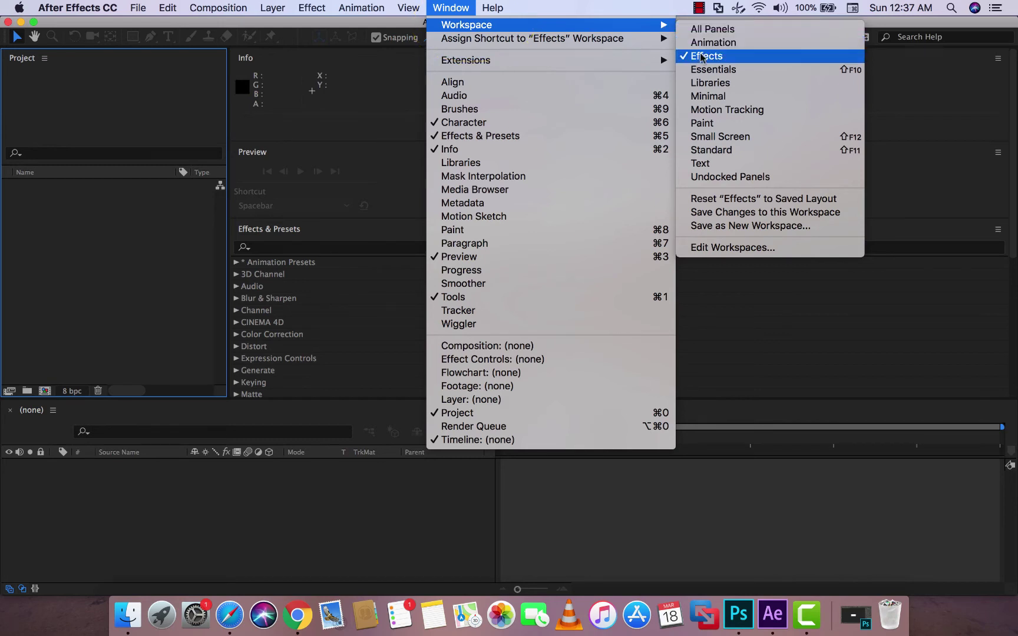
# Step: Reset the Effects workspace to its saved layout and close the Effect Controls panel
pyautogui.click(696, 199)
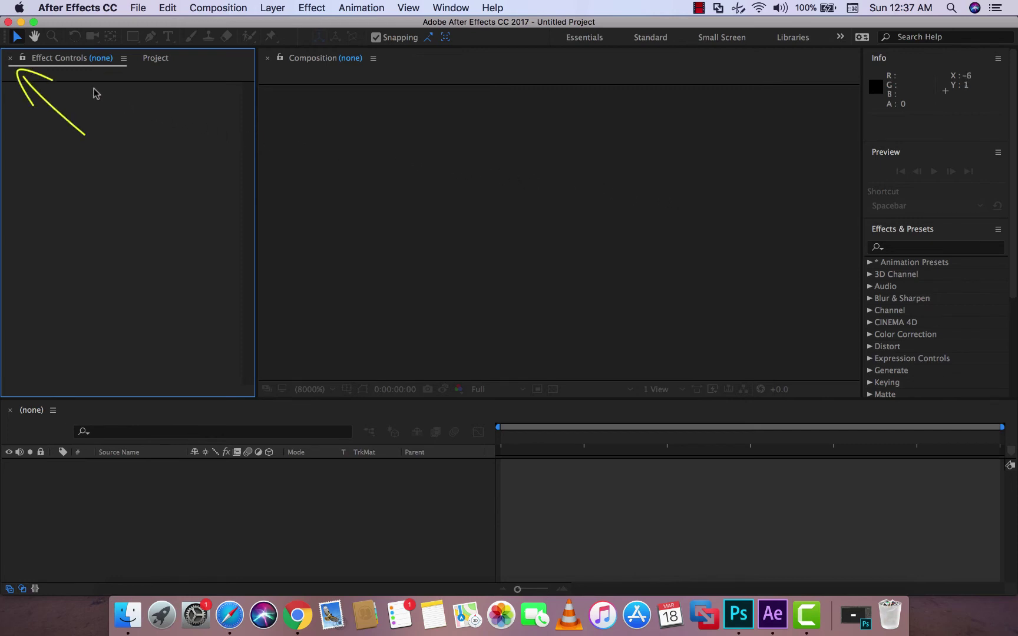
pyautogui.click(11, 58)
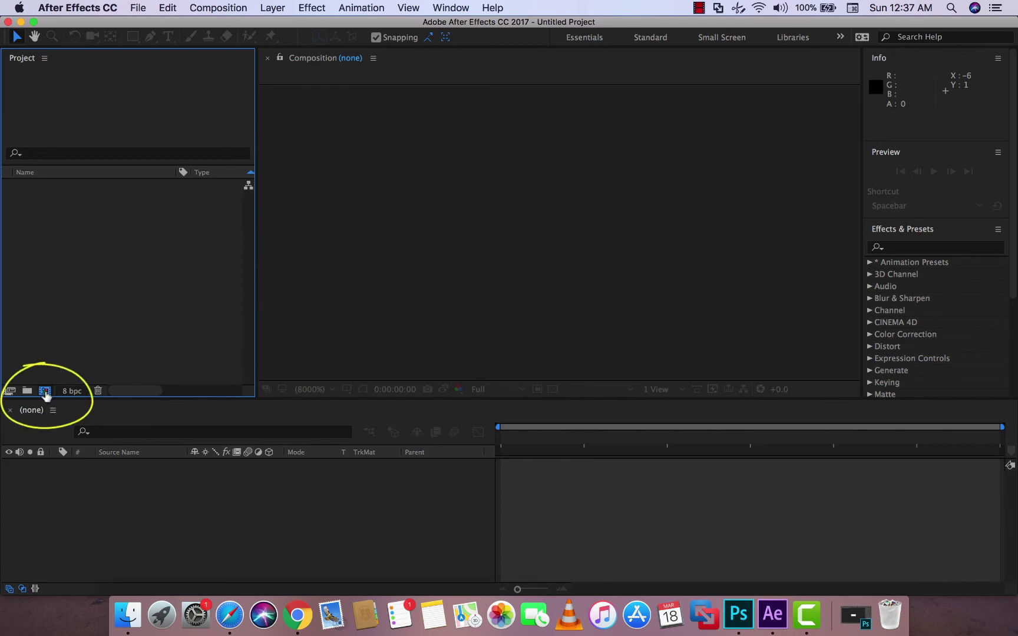
# Step: Create Comp 1 with the HDTV 1080 29.97 preset: 1920x1080, 30 seconds
pyautogui.click(45, 391)
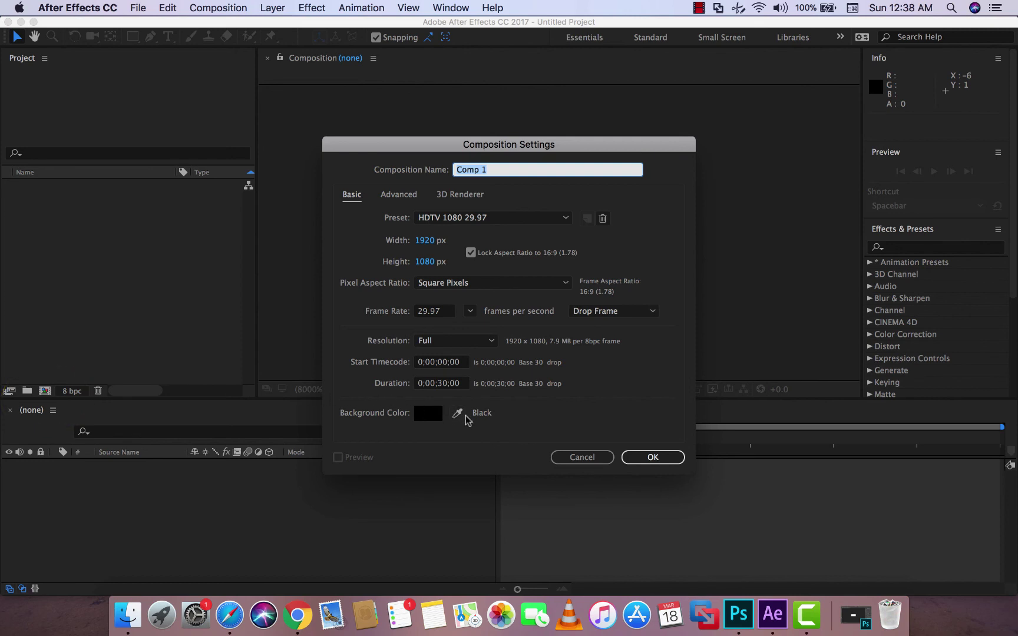
pyautogui.click(647, 458)
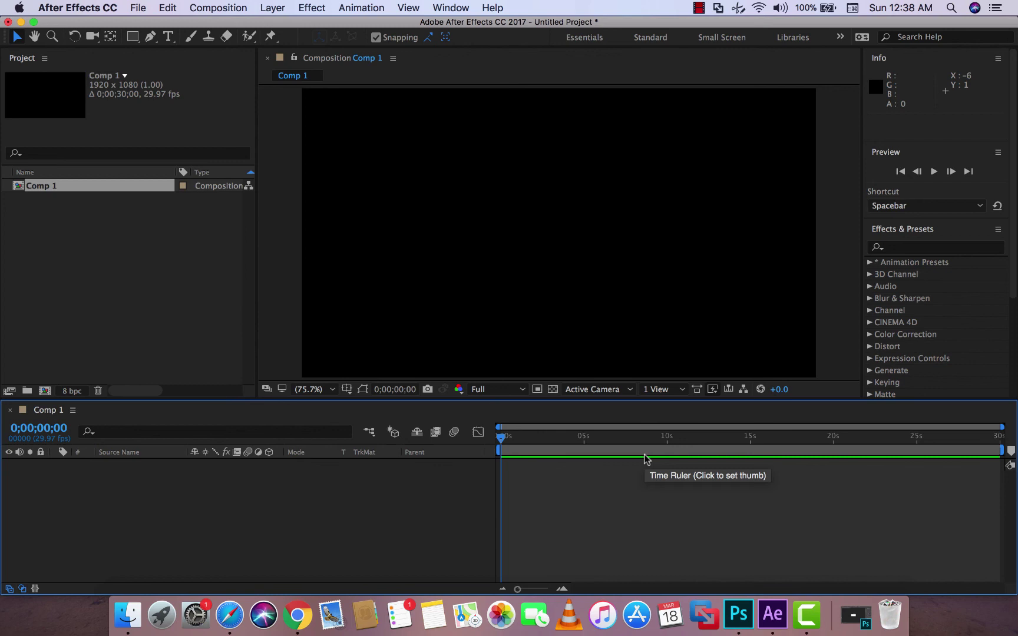